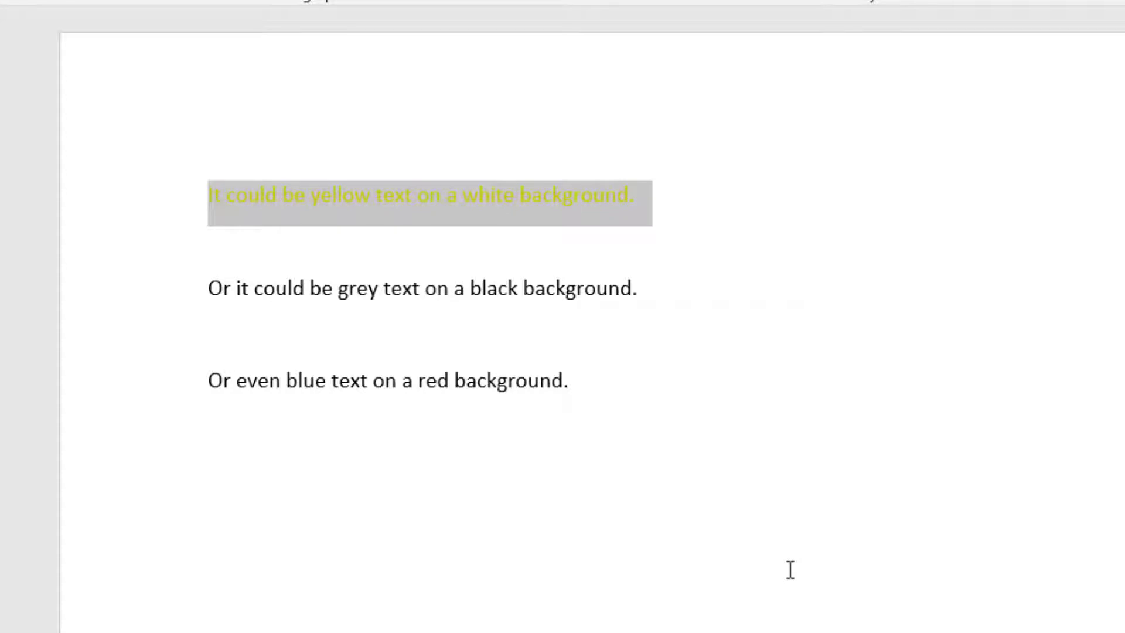
left_click(790, 569)
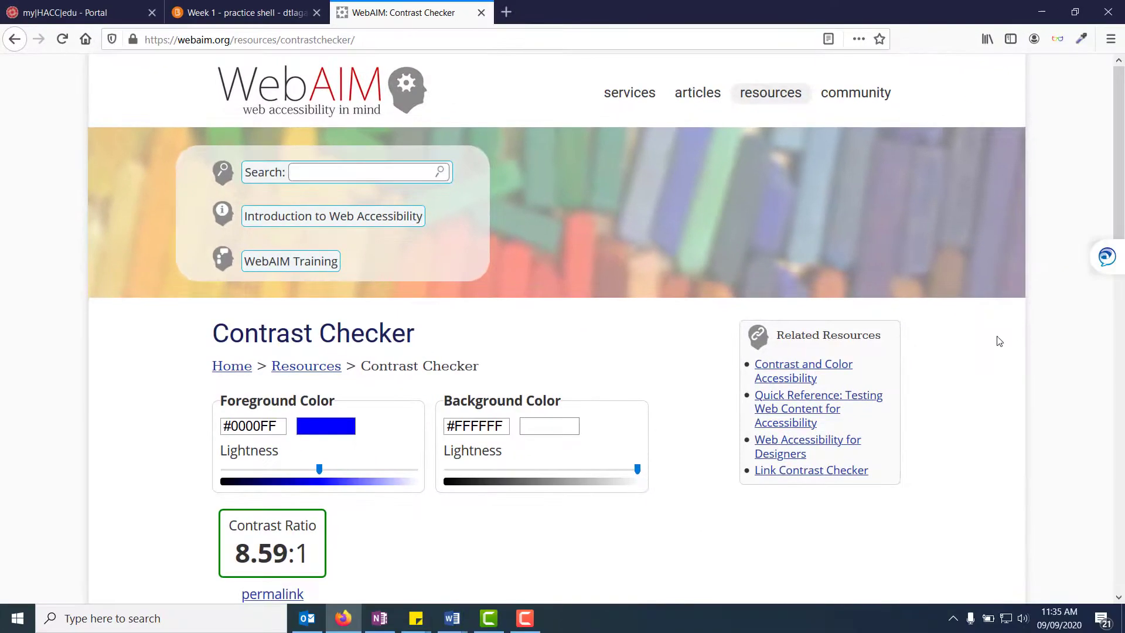
Step: Review the WebAIM Contrast Checker results for foreground #0000FF on background #FFFFFF
scroll(999, 341, "down", 5)
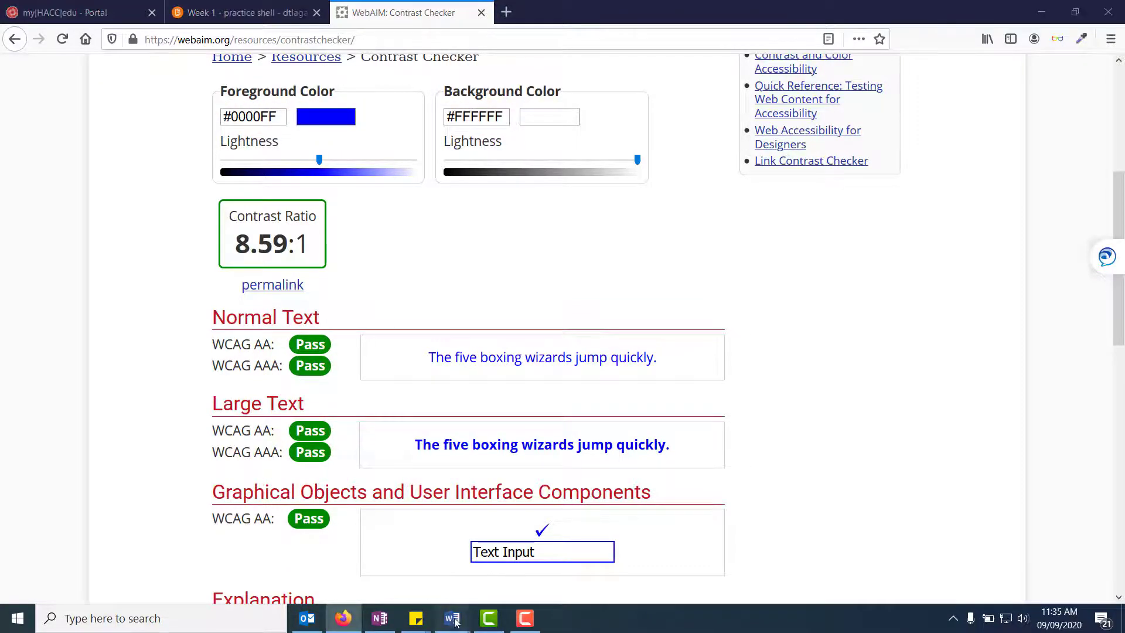
Step: Switch to the Word document, run the accessibility check on it and close the inspection results
mouse_move(455, 620)
left_click(521, 560)
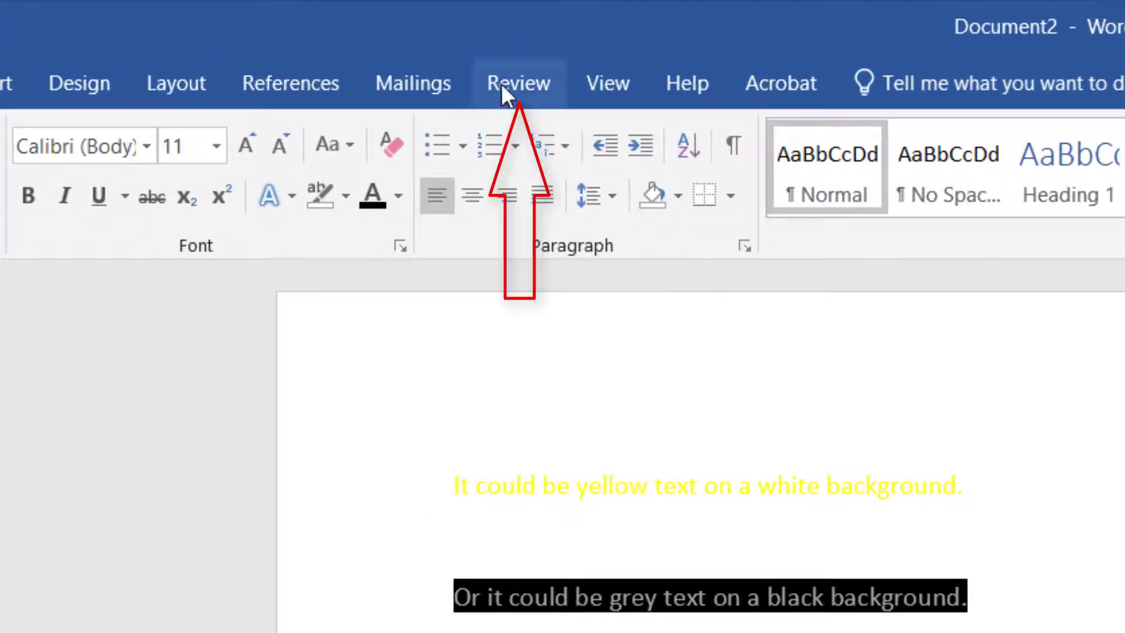
left_click(498, 75)
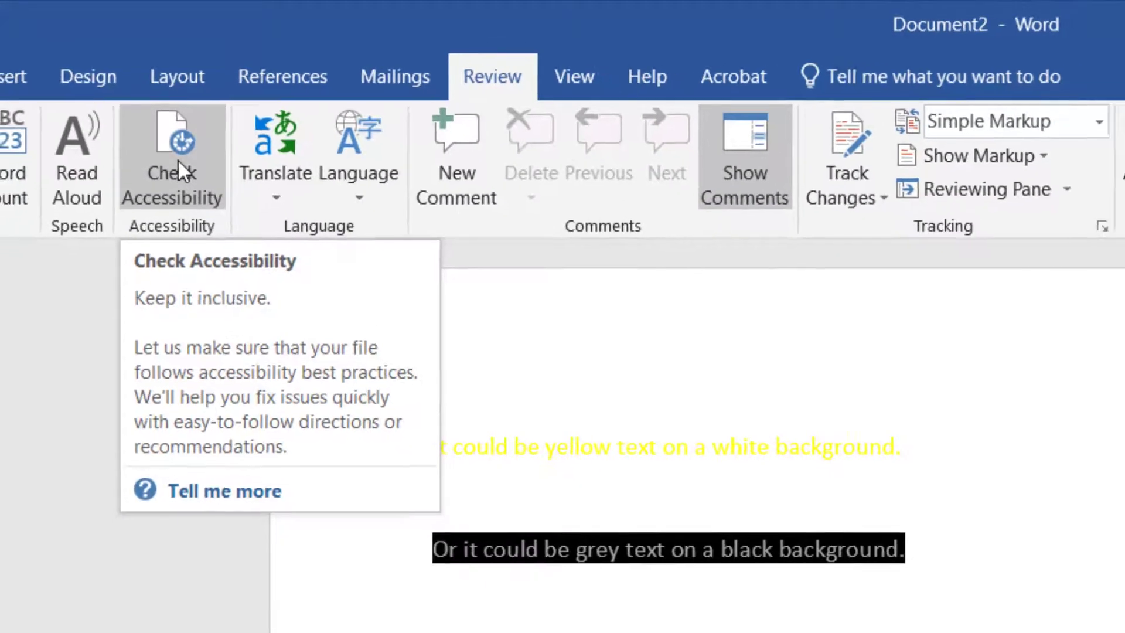
left_click(177, 173)
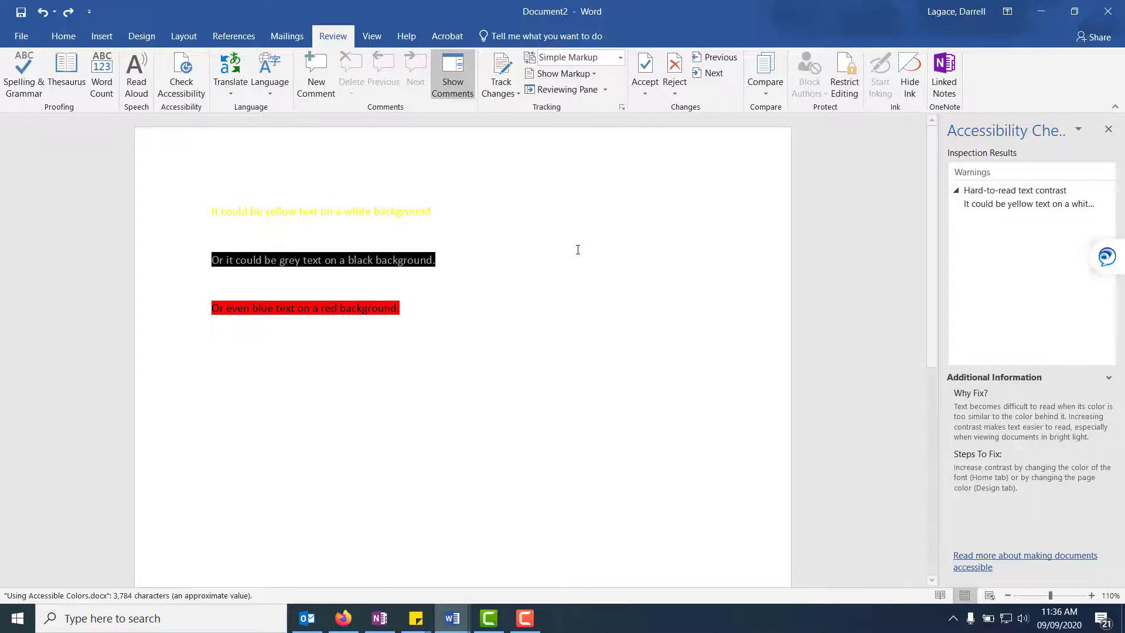
left_click(1108, 129)
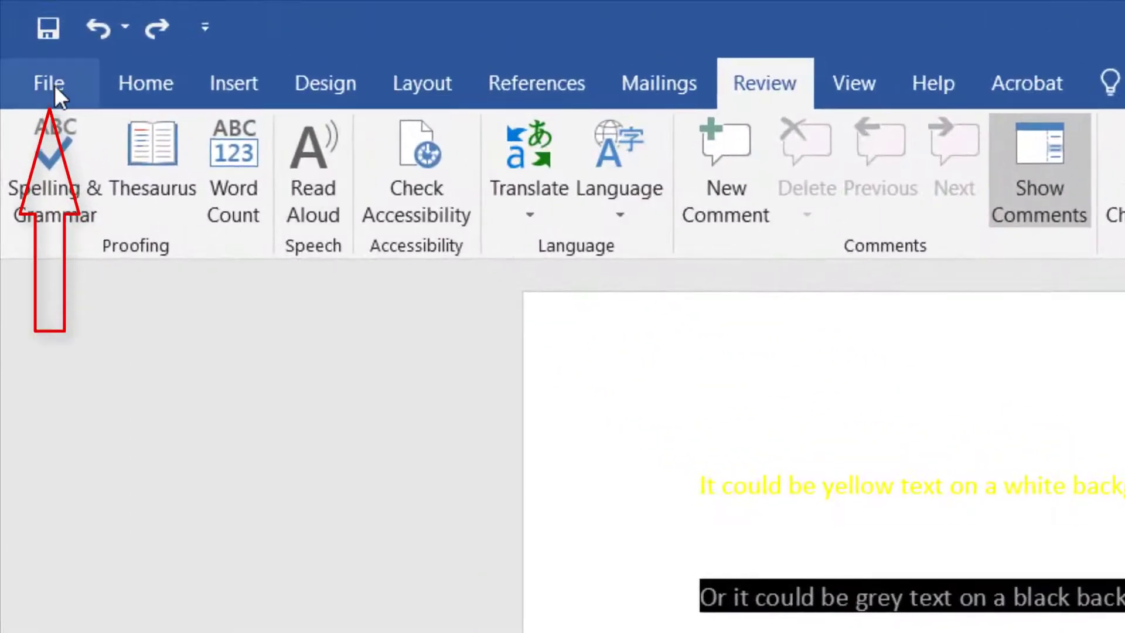
Step: Check the document for accessibility issues from its file information page and close the results
left_click(54, 84)
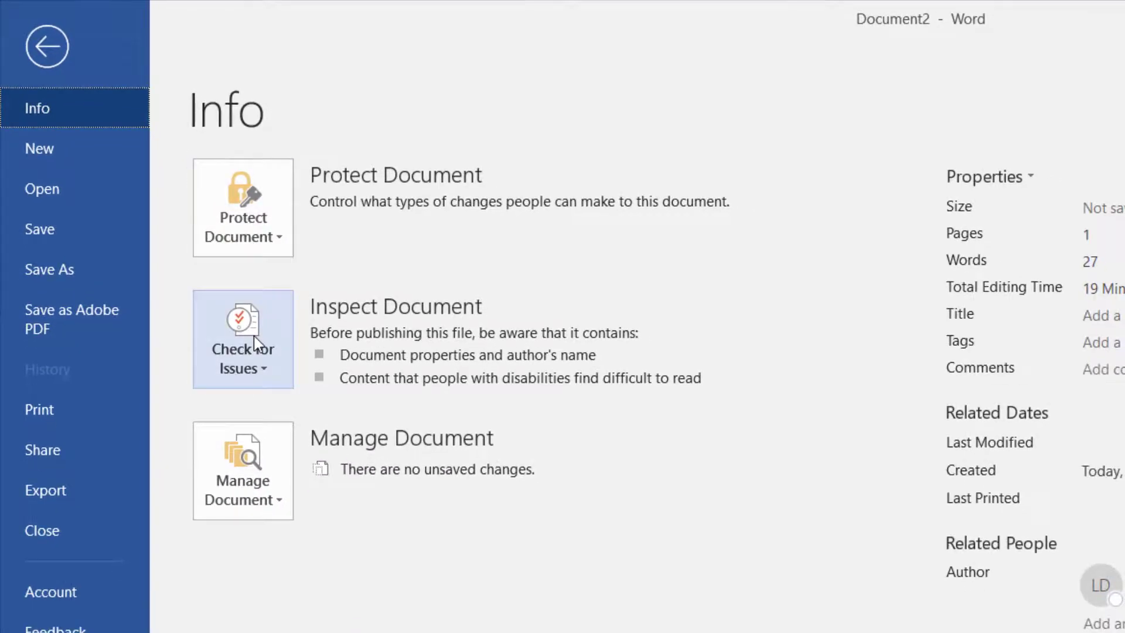
left_click(255, 335)
left_click(365, 502)
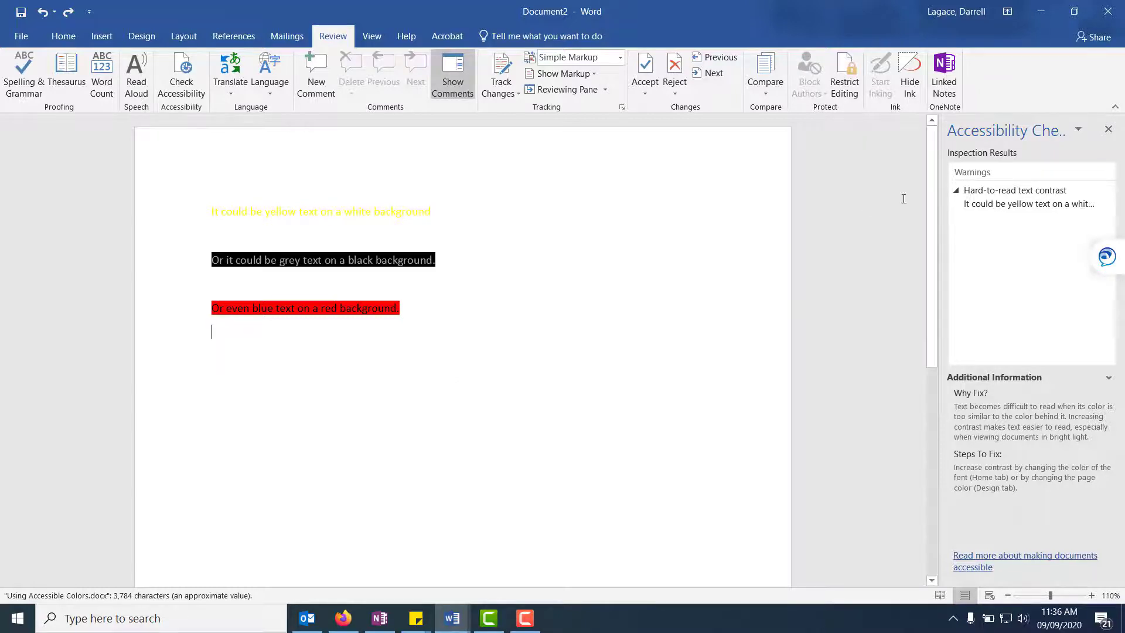
left_click(1109, 129)
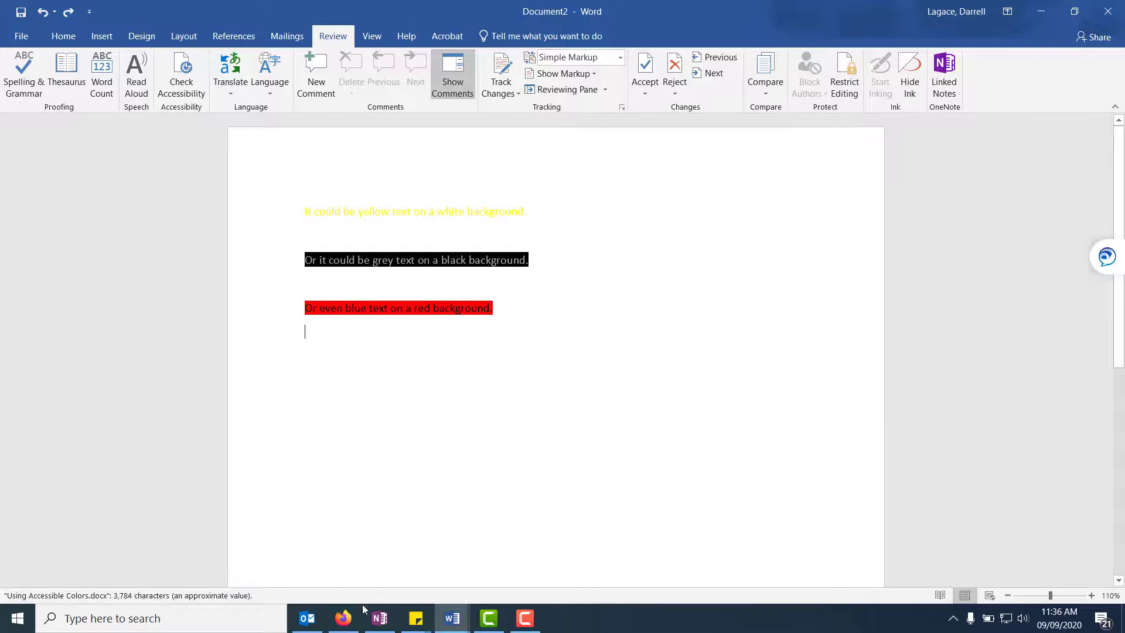
Step: Switch to the practice shell course in Firefox and create a Week 1 file containing the text "This is a sentence"
left_click(345, 619)
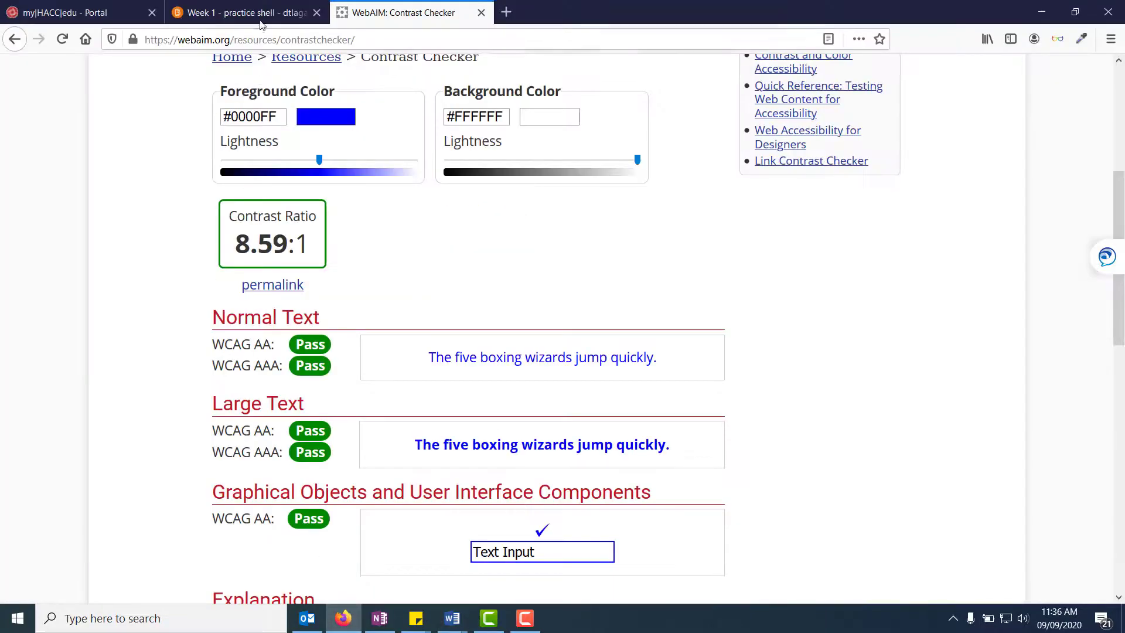
left_click(261, 14)
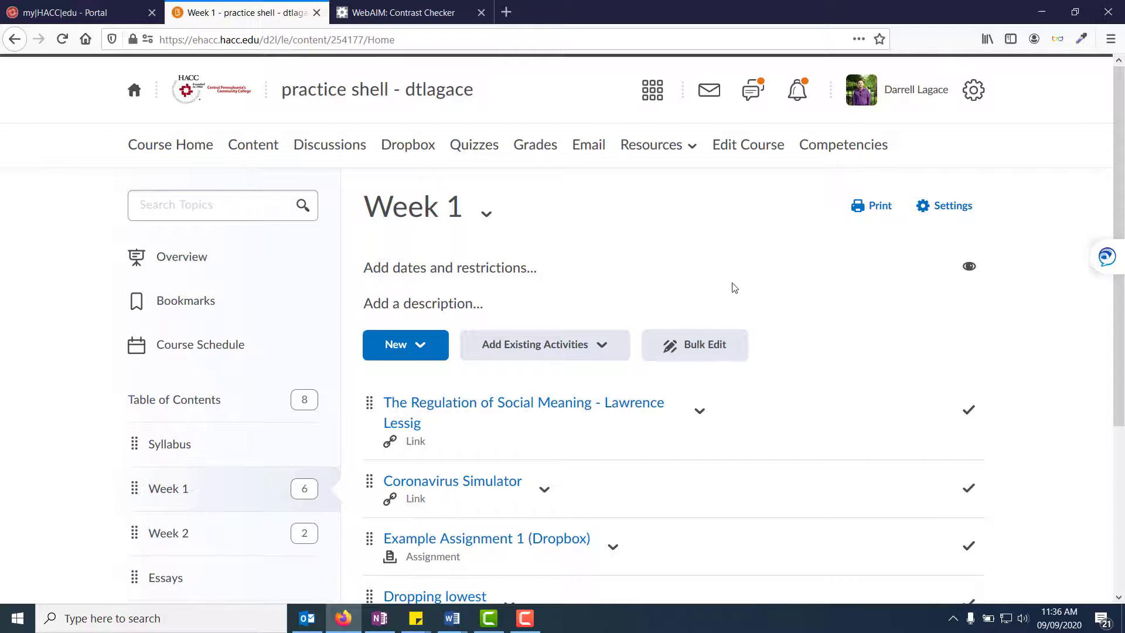
left_click(434, 347)
left_click(439, 183)
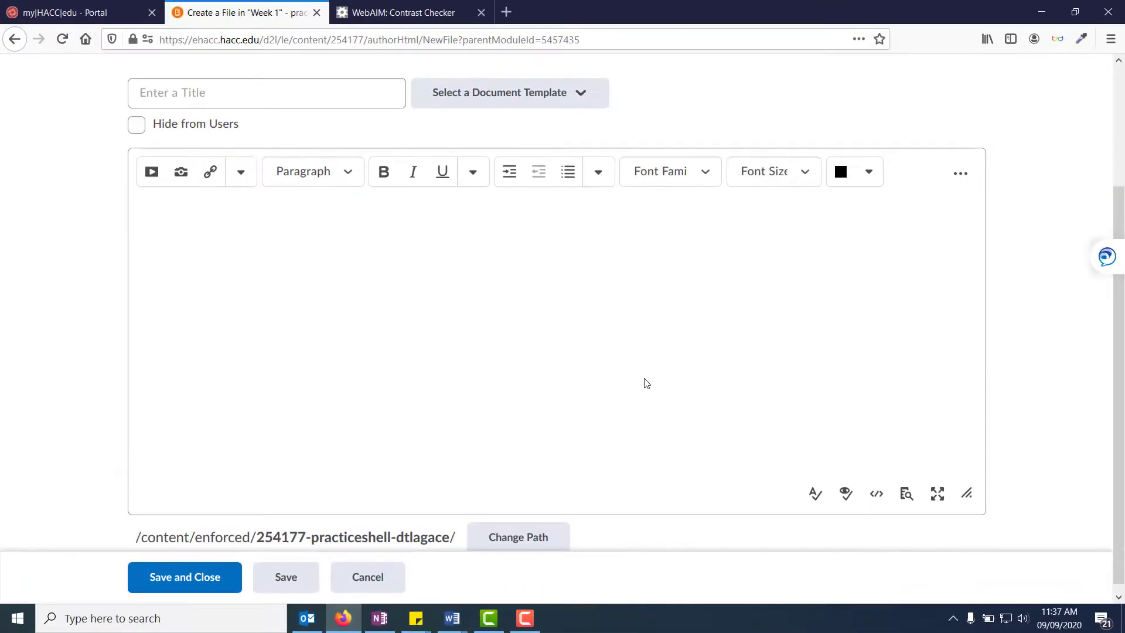
left_click(389, 259)
type("This is a sentence")
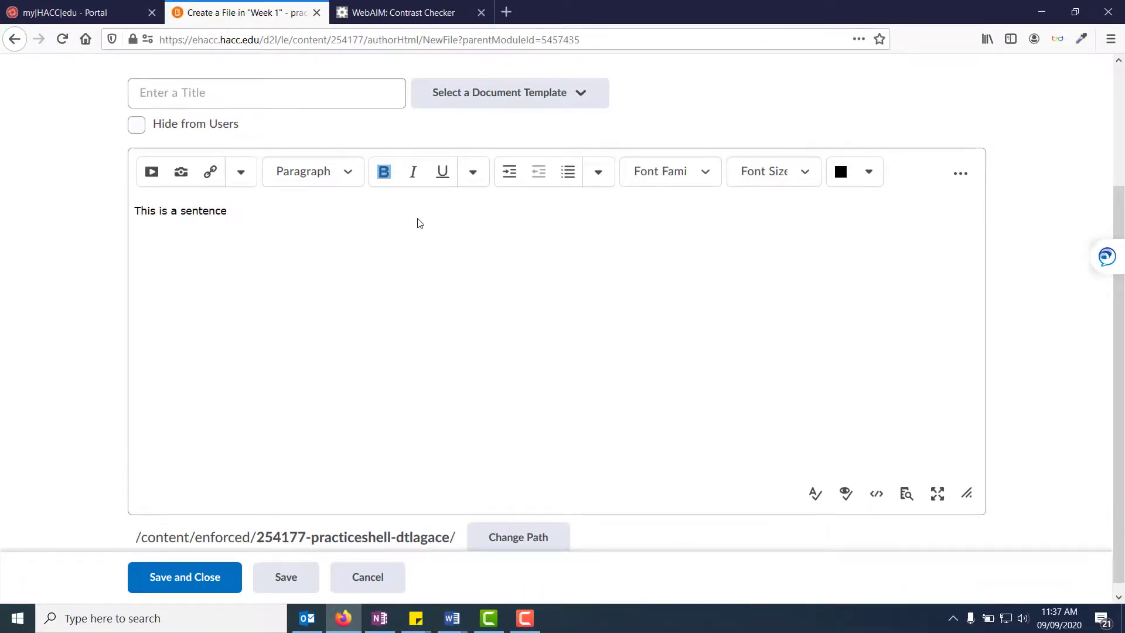
Step: Set the font color of the whole sentence to yellow, hex ffff00
key("ctrl+a")
left_click(869, 171)
left_click(502, 201)
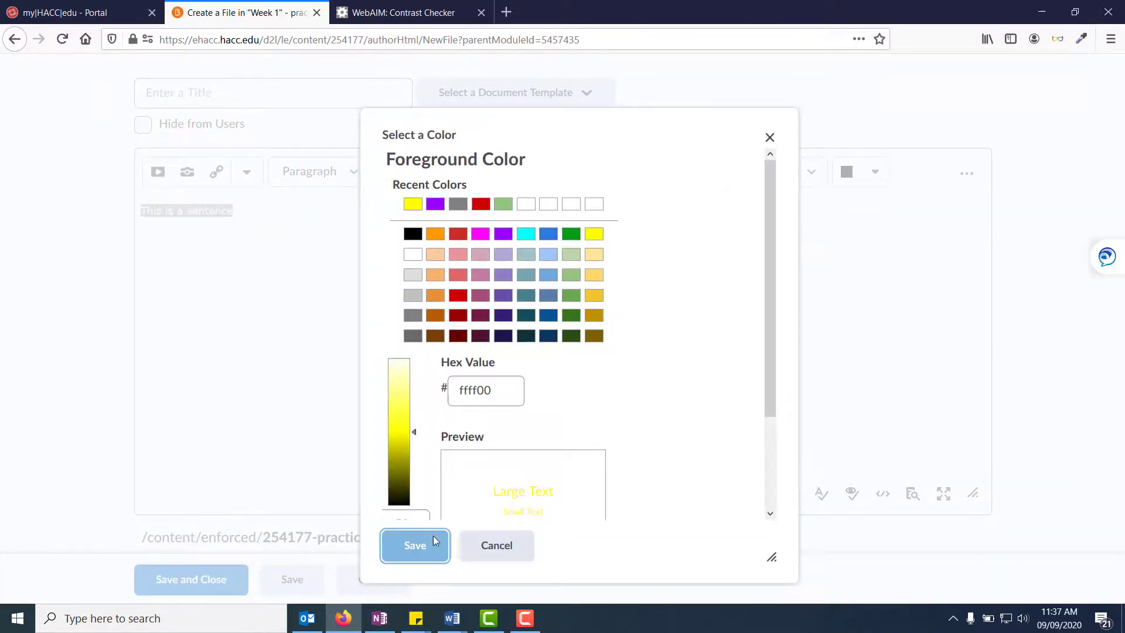
left_click(422, 541)
left_click(756, 382)
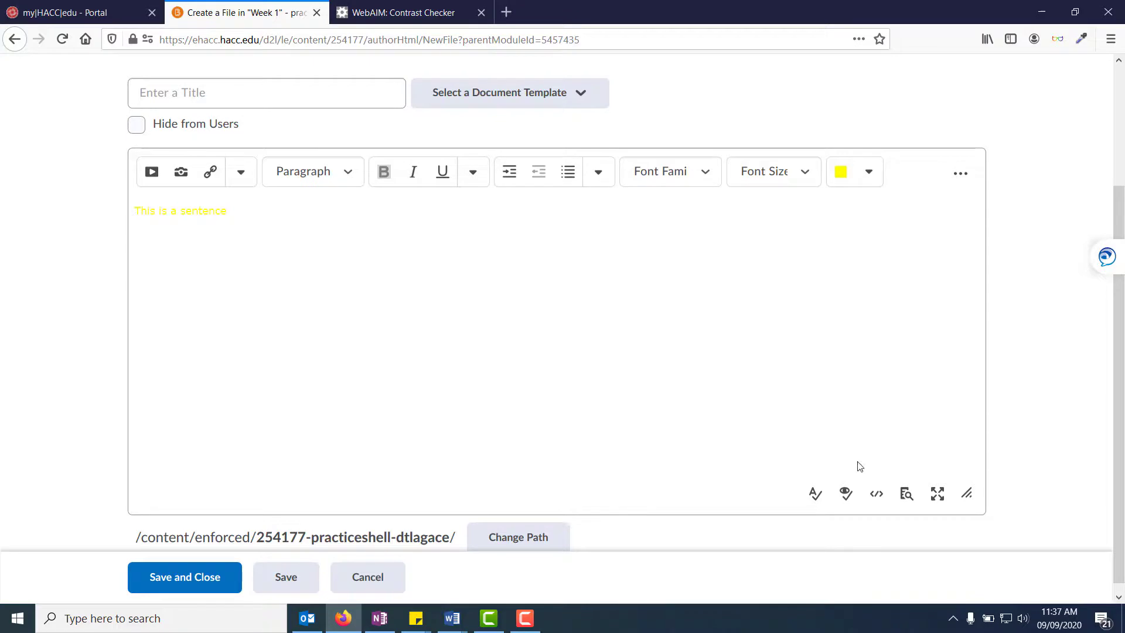
Step: Run the accessibility checker on the sentence, view the help page for the contrast issue, and return to close the checker
left_click(847, 493)
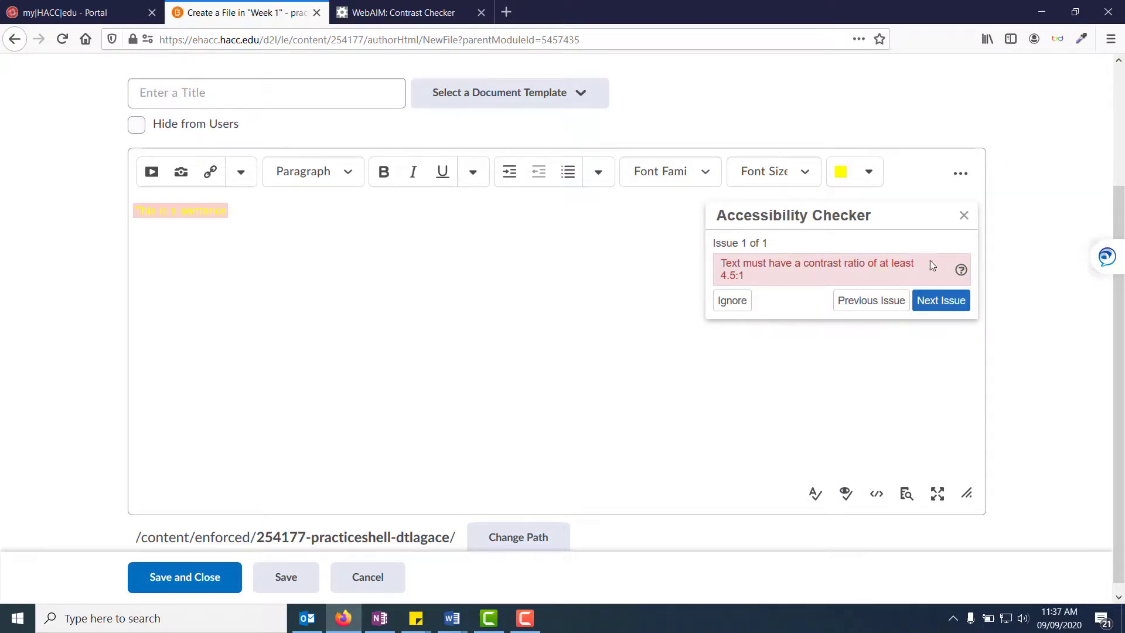
left_click(962, 271)
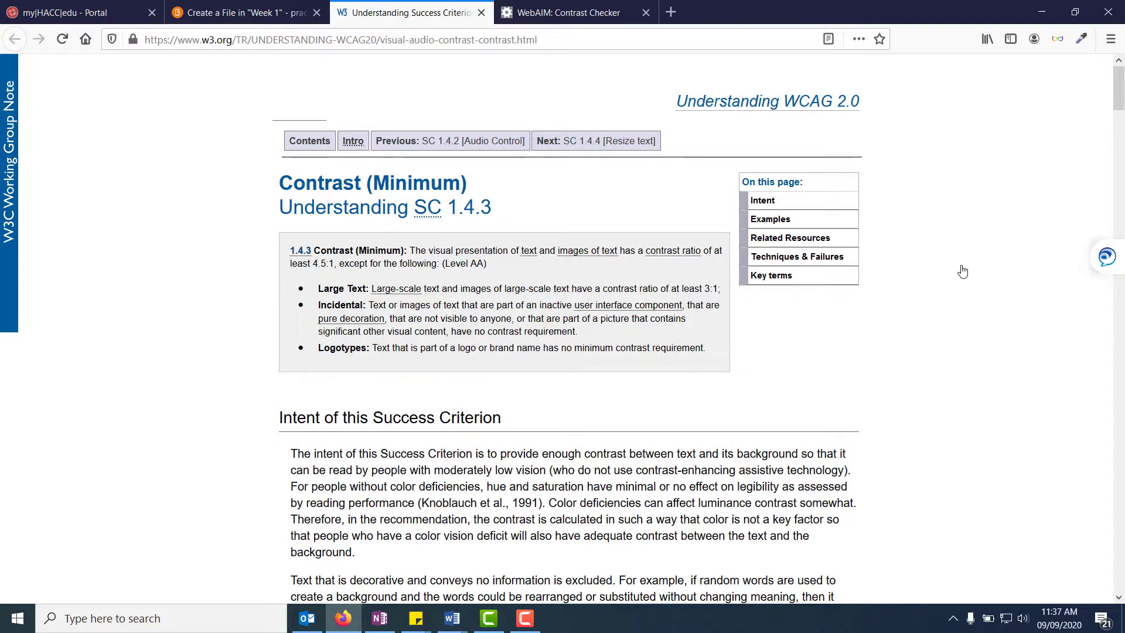
left_click(257, 11)
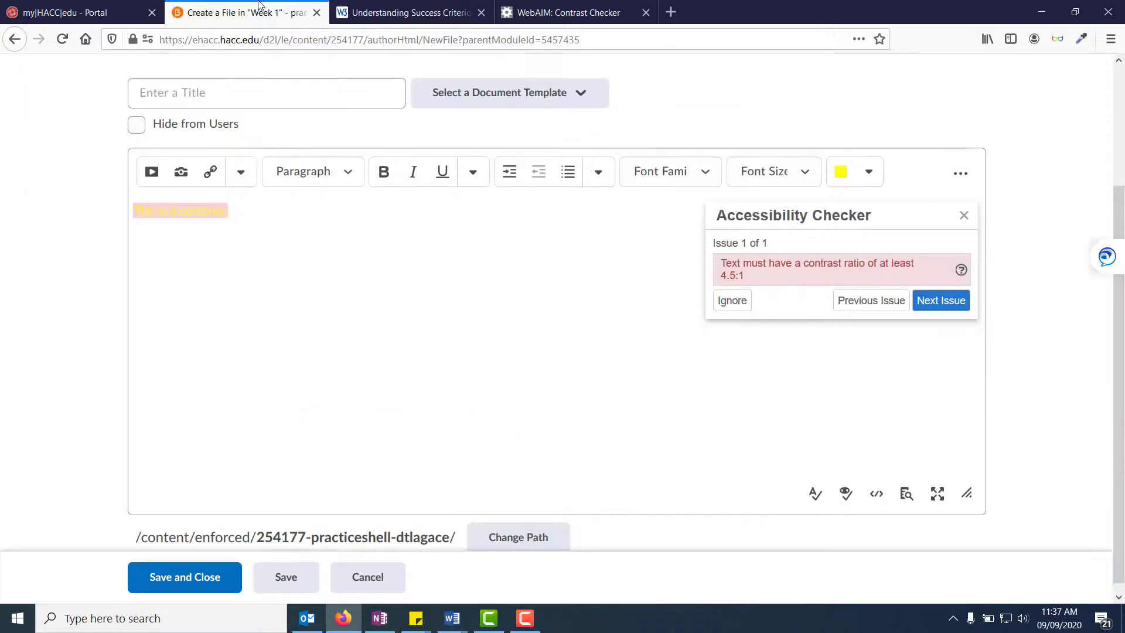
left_click(964, 215)
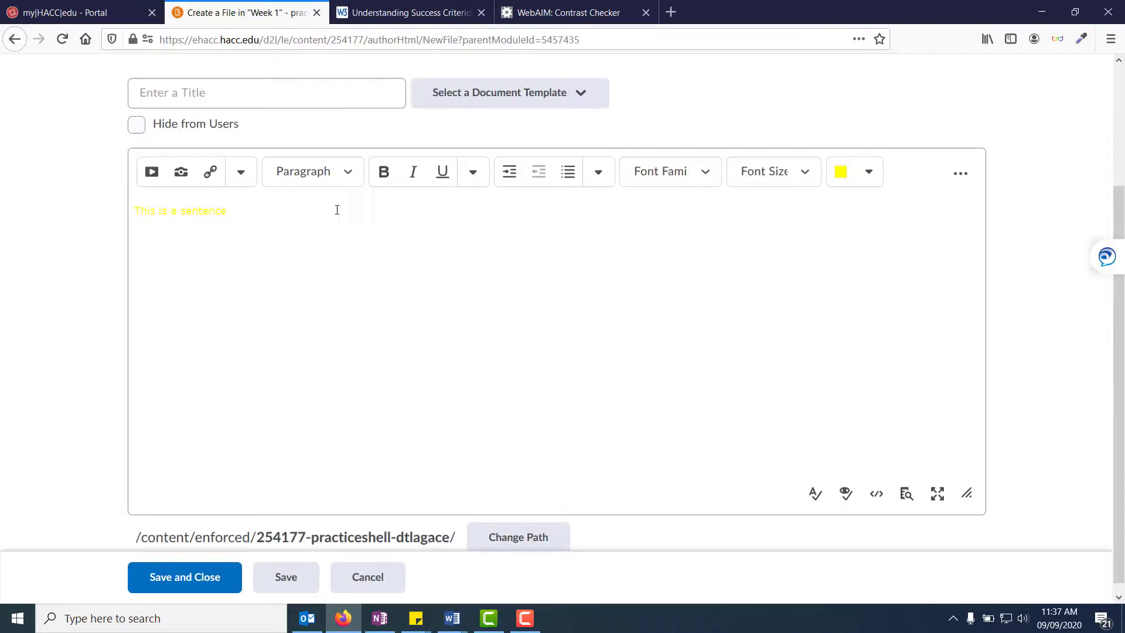
Step: Change the sentence's font color to dark blue, hex 085394, and rerun the accessibility checker
left_click_drag(337, 210, 111, 208)
left_click(867, 172)
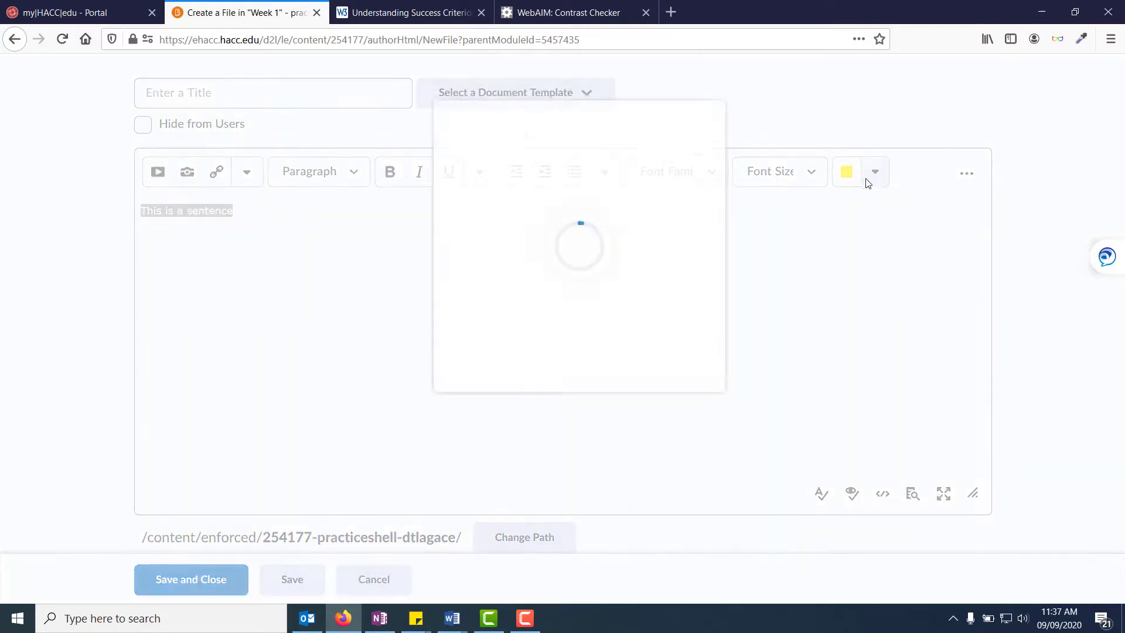
left_click(548, 315)
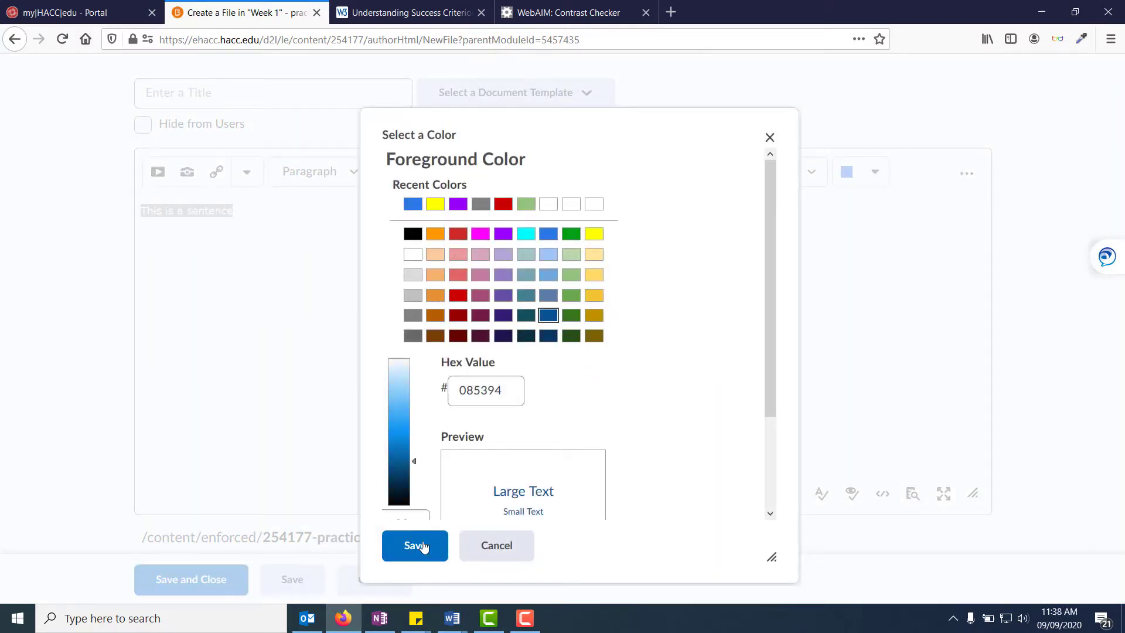
left_click(415, 545)
left_click(844, 489)
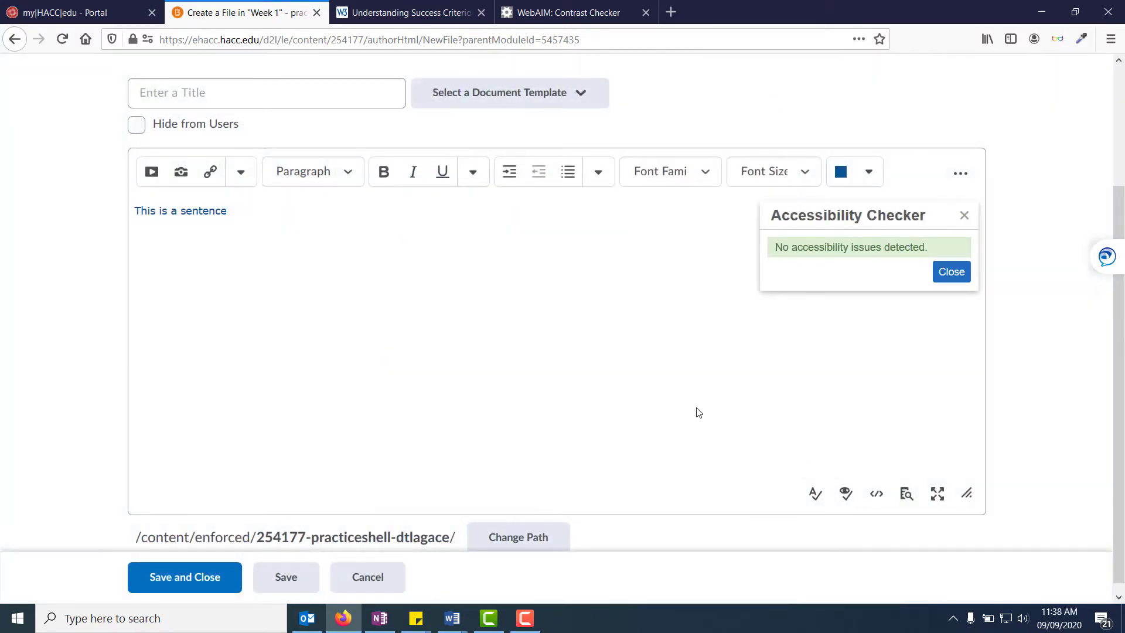